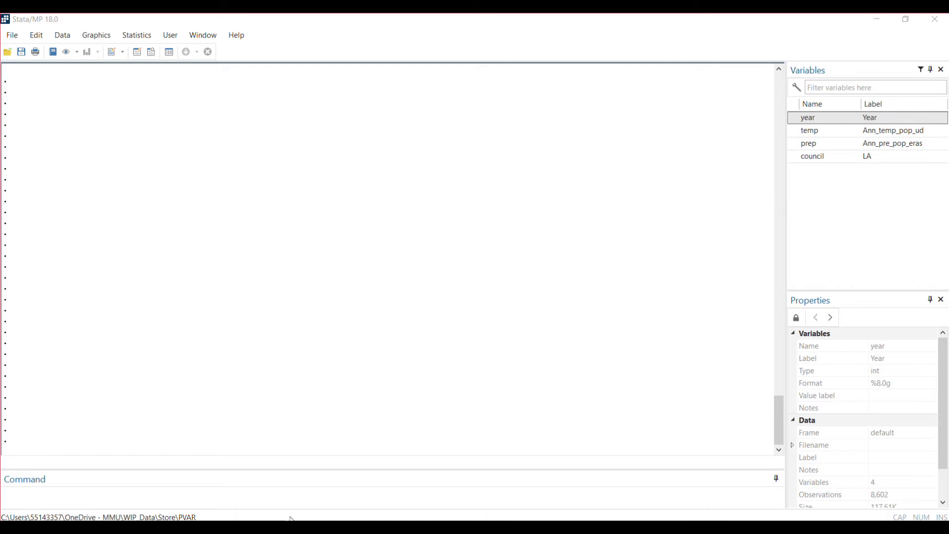
Inspect the dataset in the Data Editor via 'ed', maximized, then close it.
click(288, 496)
text(ed)
key(Return)
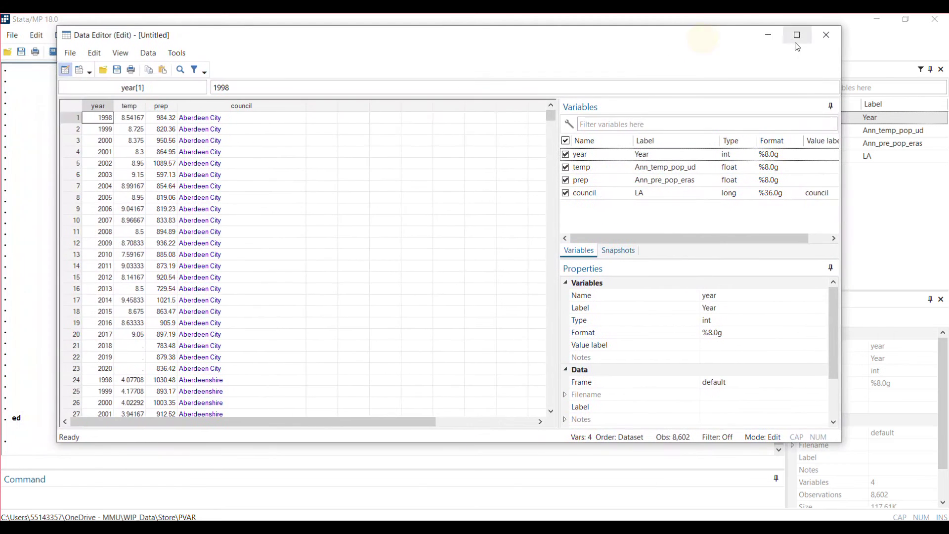
click(796, 34)
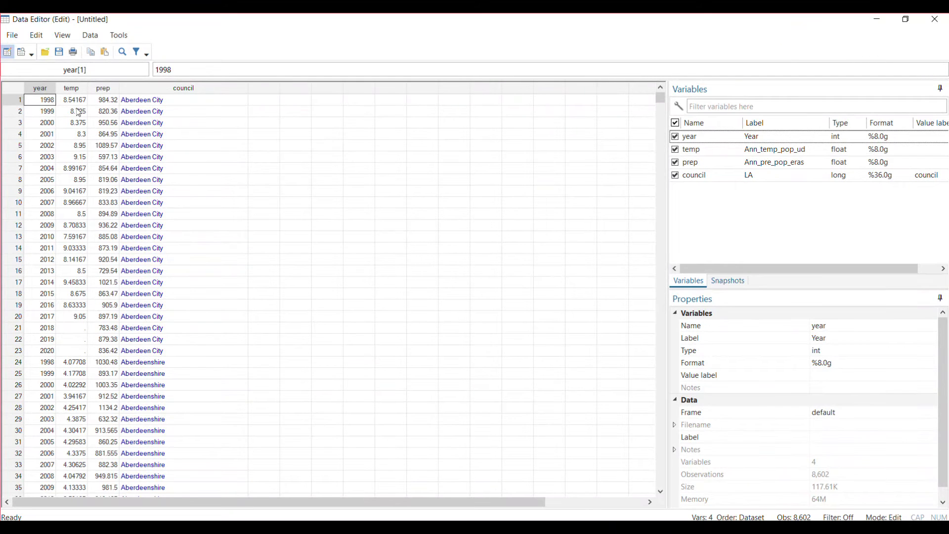
click(933, 19)
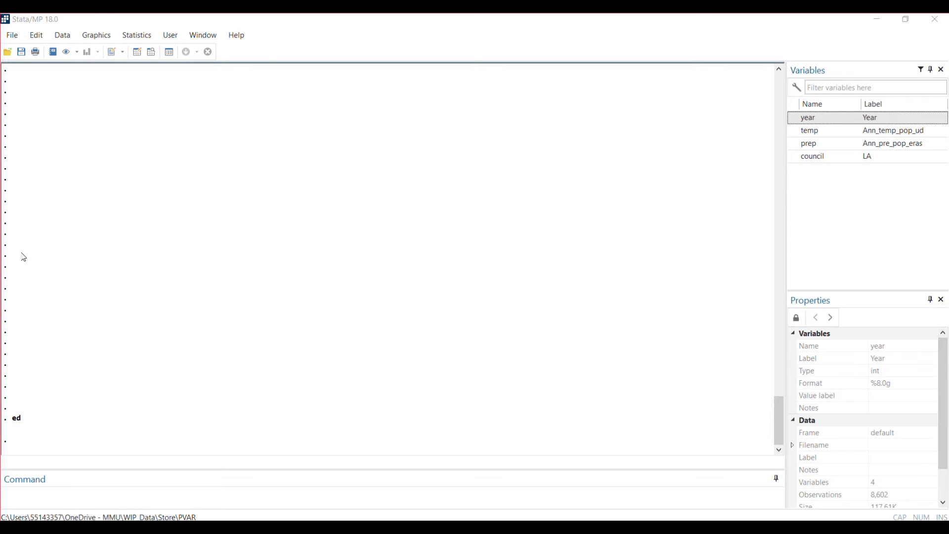
Run 'ssc install pvar', which fails with the not-found error r(601).
click(44, 494)
text(ssc install pvar)
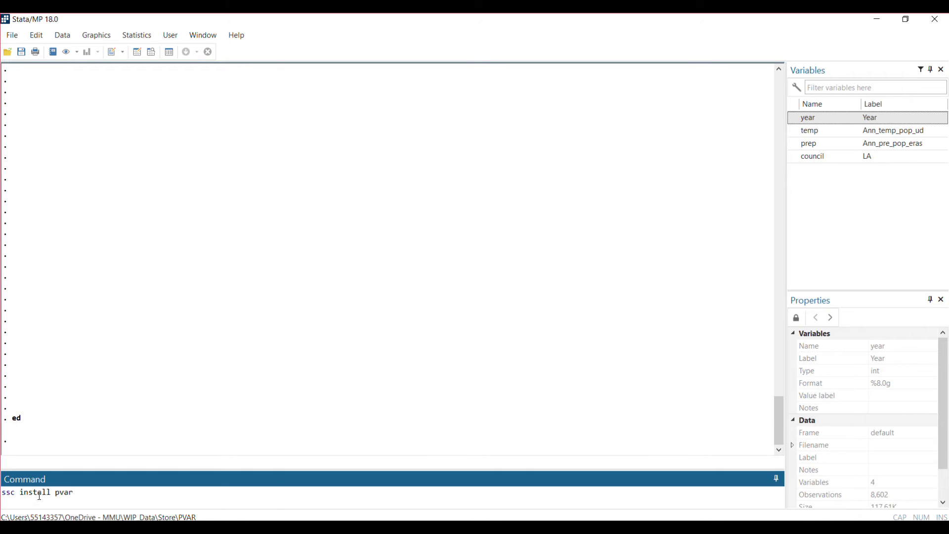
key(shift+Left)
key(shift+Left)
key(shift+Left)
key(shift+Left)
key(Right)
key(Return)
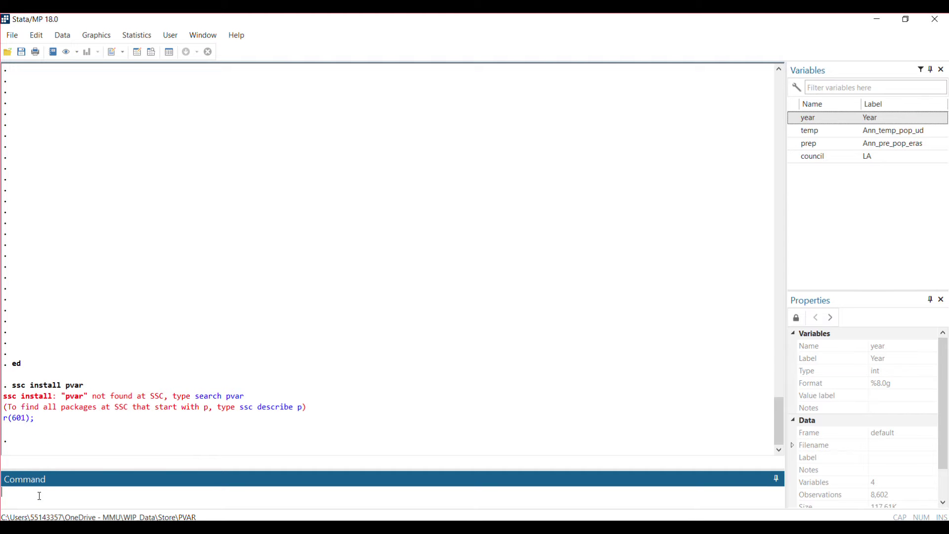
From the 'search pvar' results, install the Stata Journal package st0455, then close the Viewer.
click(220, 401)
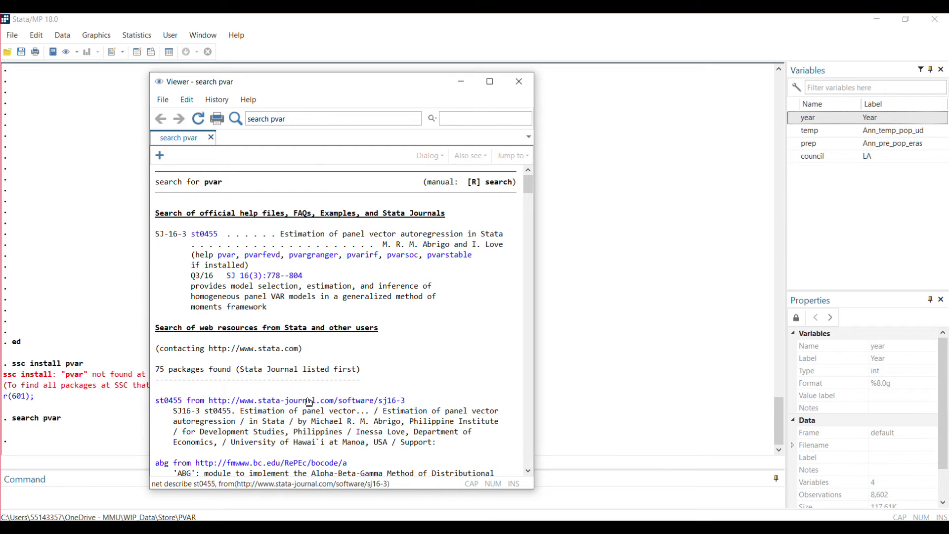
click(309, 402)
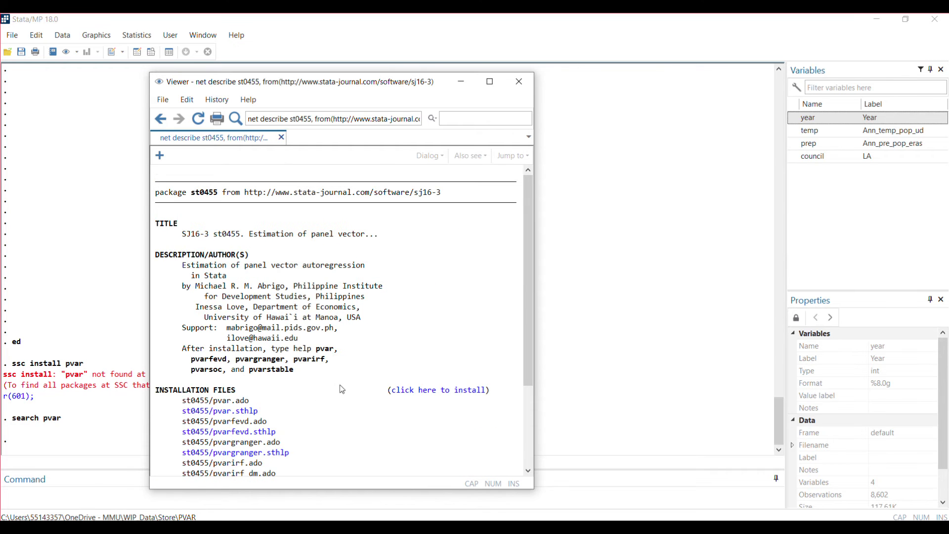
click(437, 393)
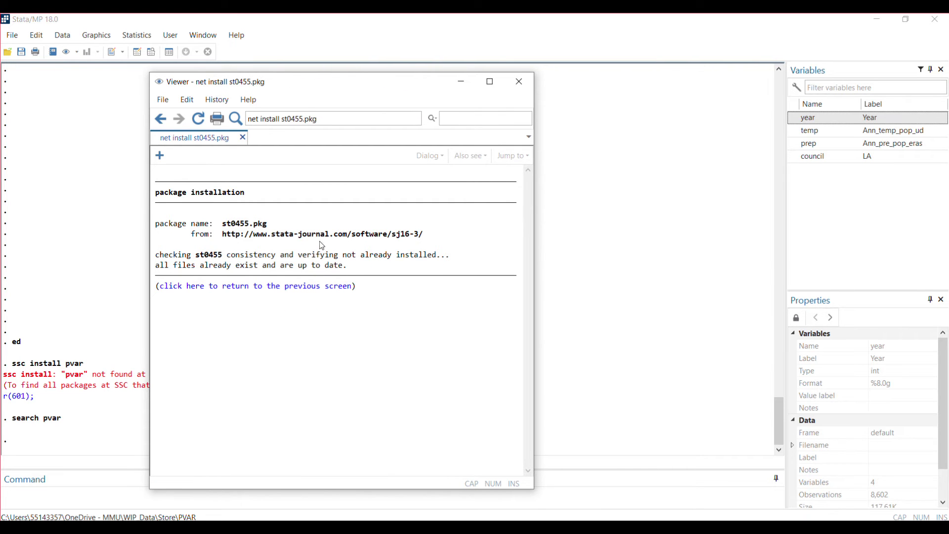
click(515, 87)
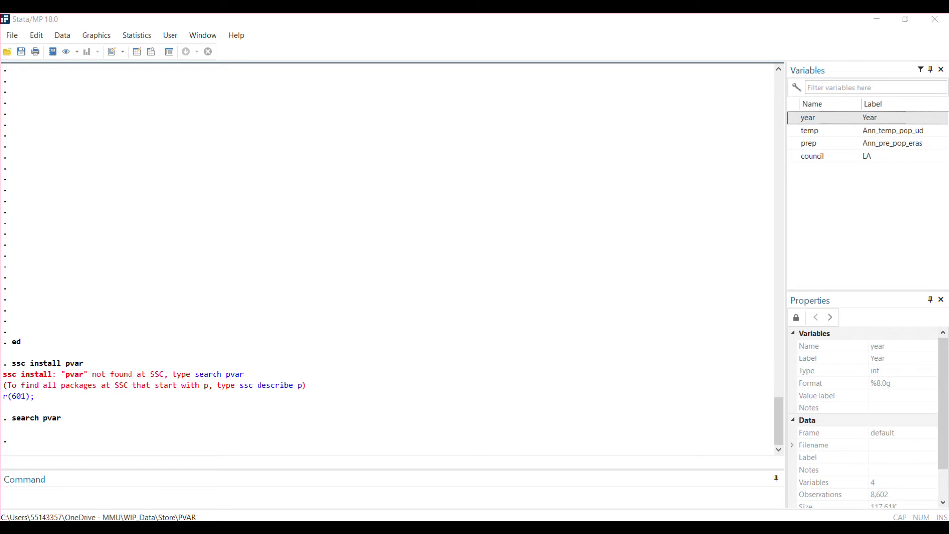
Run 'xtset council year' to declare council as panel and year as time variable.
click(27, 494)
text(xtset council year)
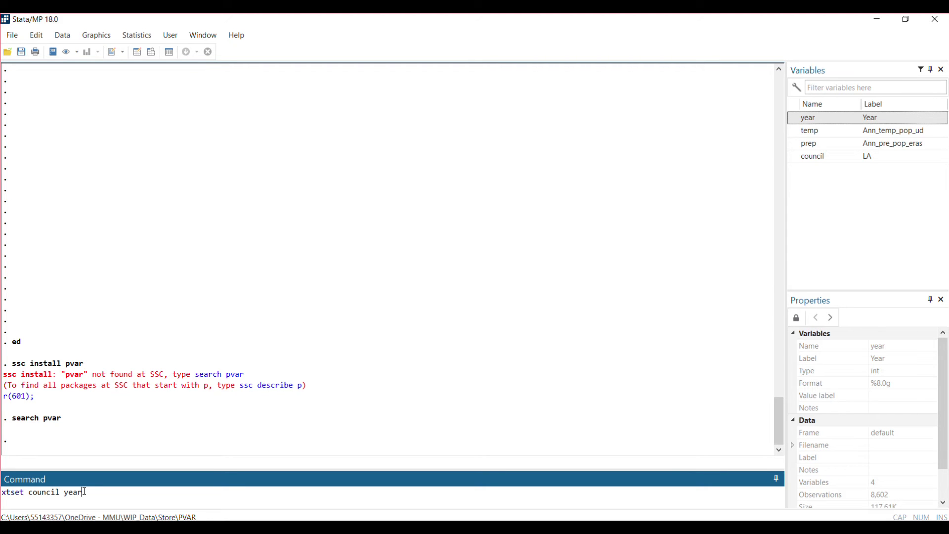
key(Return)
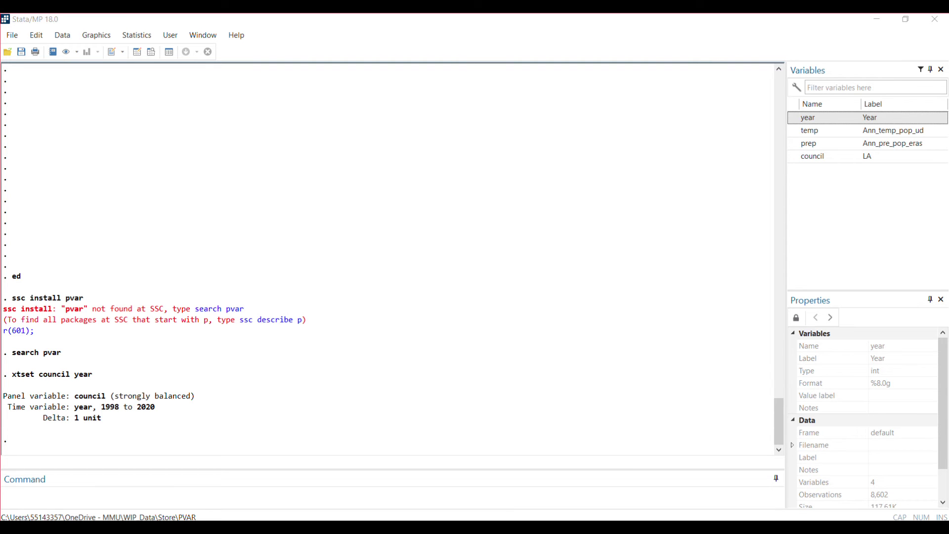
Run 'pvarsoc temp prep, pvaropts(instlags(1/4))', fixing a typo after temp.
click(64, 493)
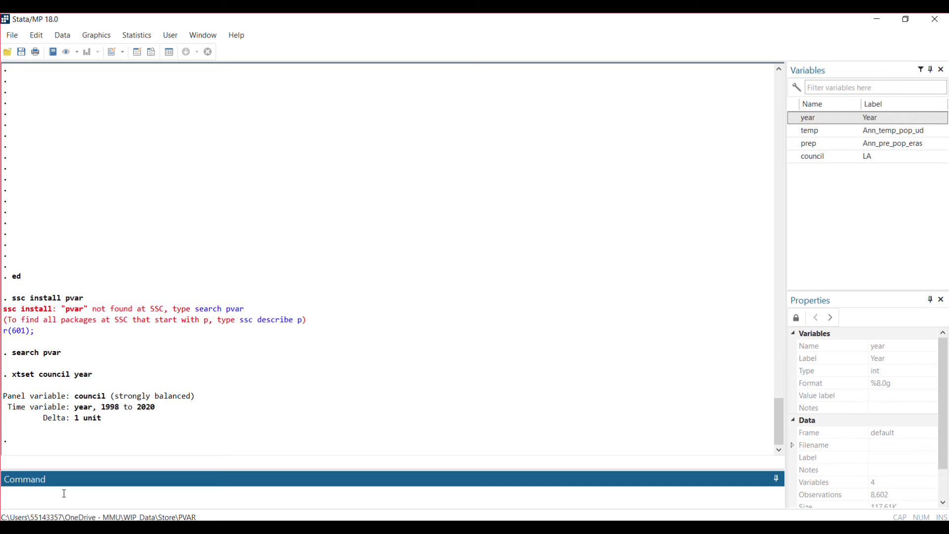
text(pvarsoc)
text(temp)
text( va)
key(BackSpace)
key(BackSpace)
text(ep)
text(, pvaropts(inst)
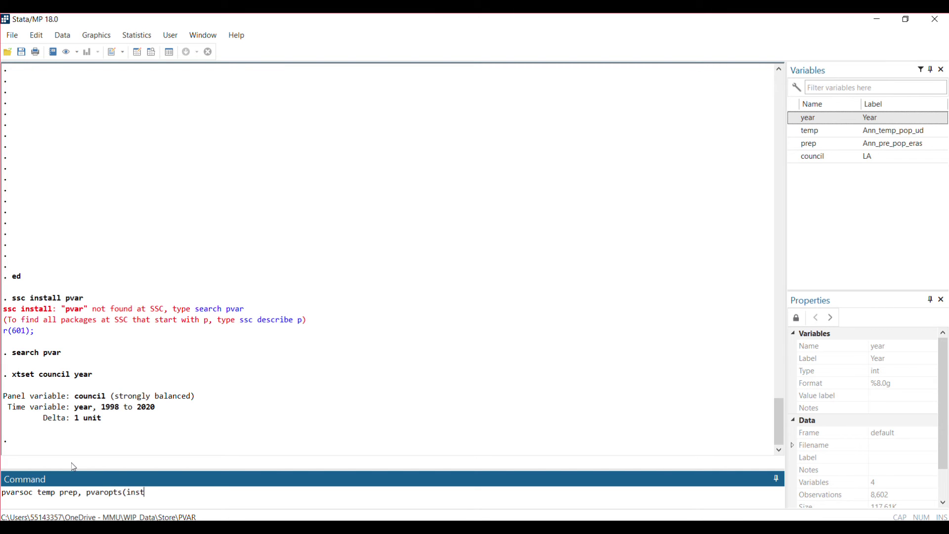
text(lags(1/4)))
key(Return)
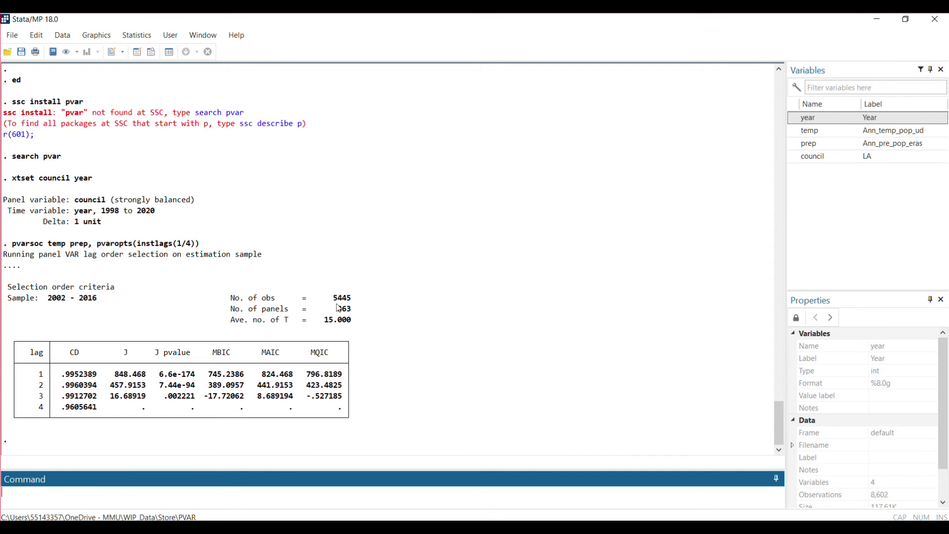
Highlight the 363 panels and 15.000 average periods in the pvarsoc output, then deselect.
drag(226, 304, 334, 320)
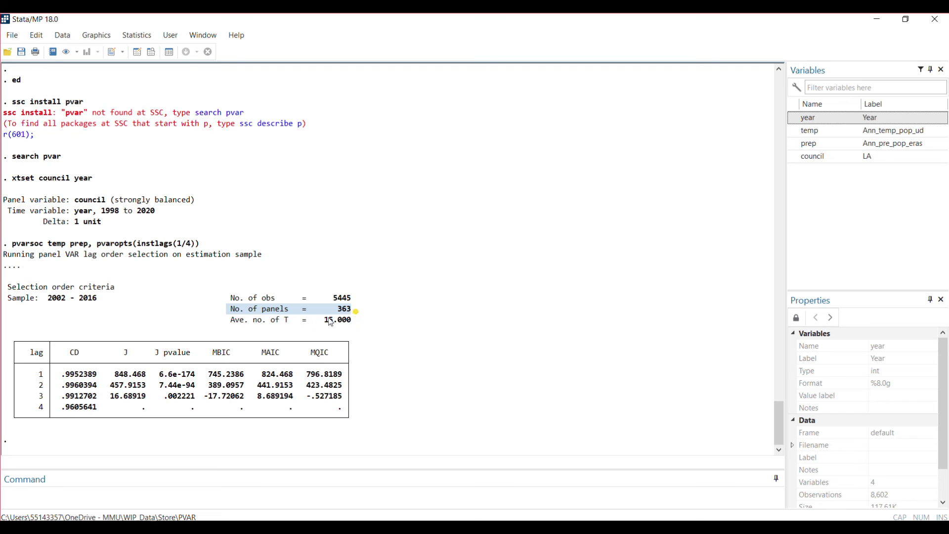
drag(218, 319, 353, 326)
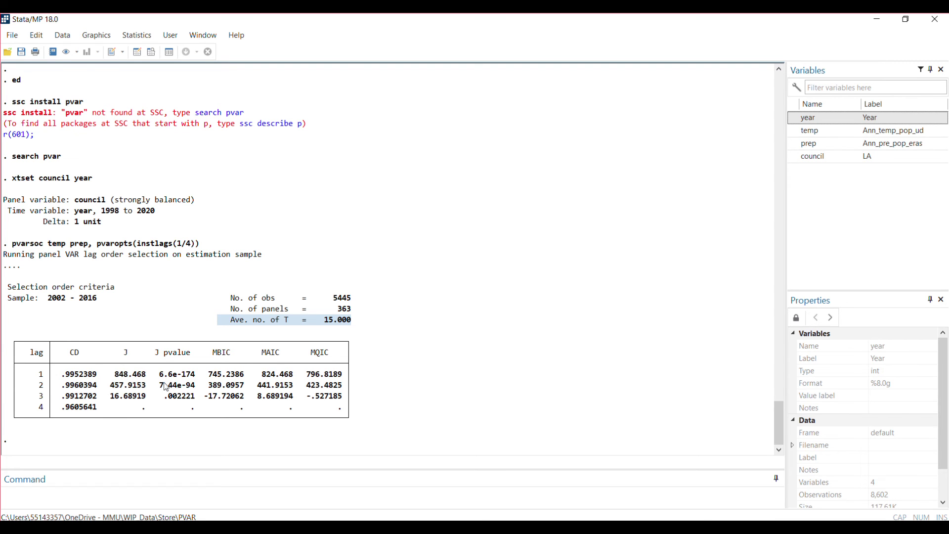
click(397, 397)
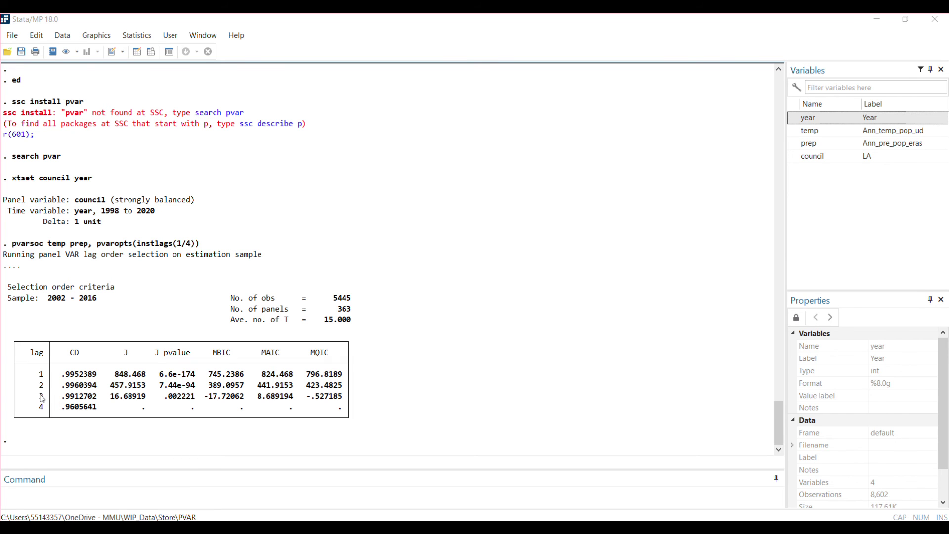
Highlight the lag 3 row and its J statistic 16.68919 in the criteria table.
drag(37, 399, 307, 386)
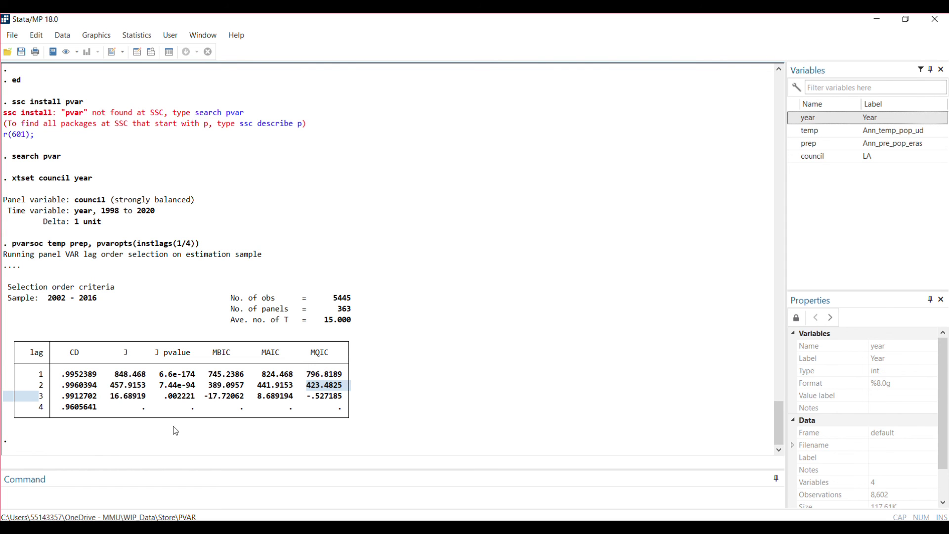
drag(149, 399, 109, 402)
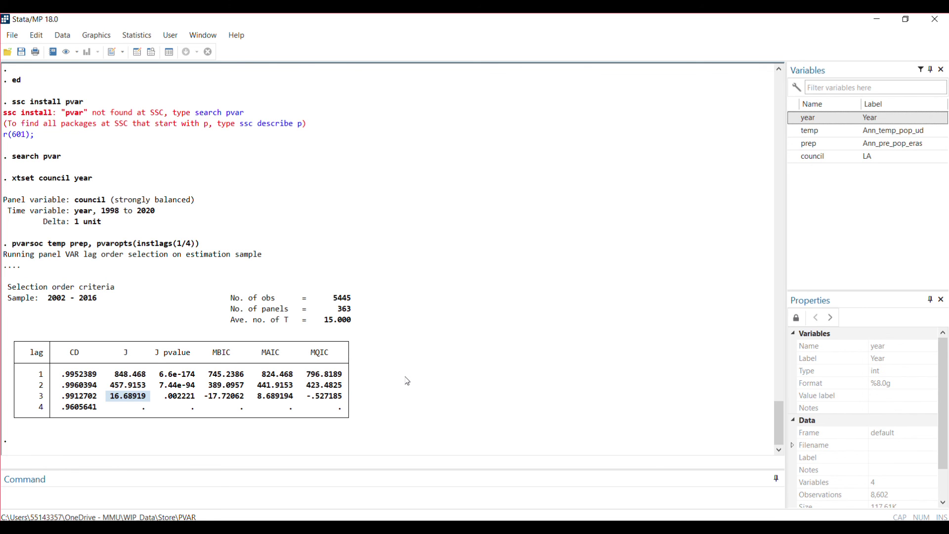
click(266, 501)
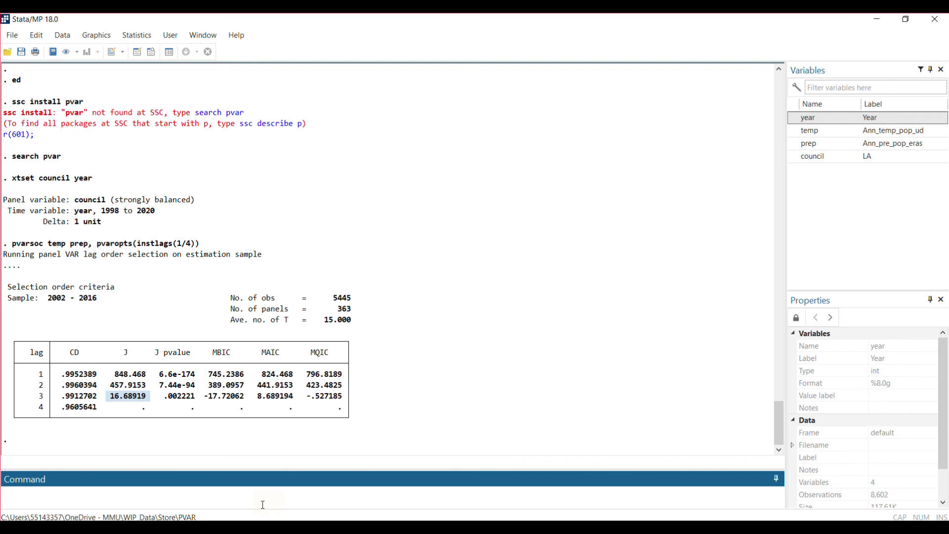
Rerun the recalled pvarsoc command with 'fod gmmstyle' added inside pvaropts().
key(Page_Up)
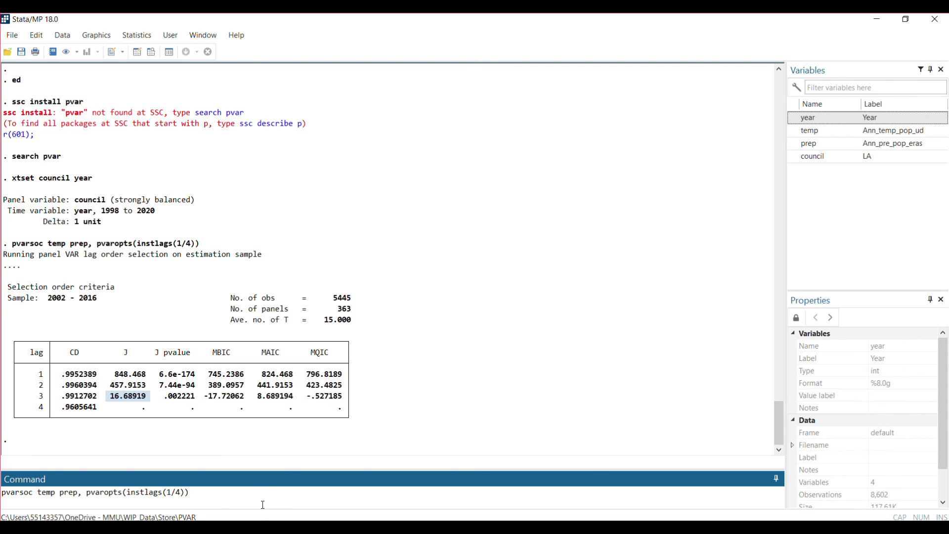
click(185, 489)
text(fo)
text(d)
text( gmmsty)
text(le)
key(Return)
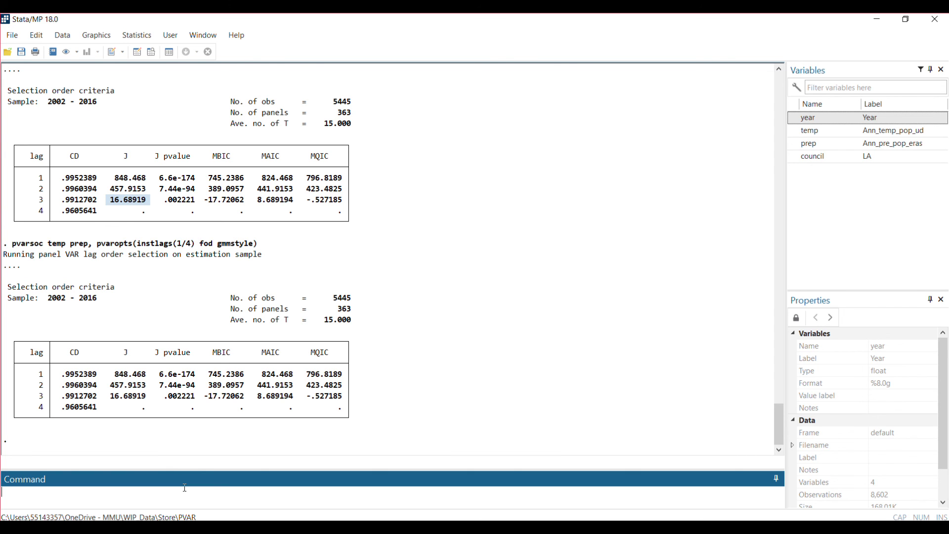
scroll(273, 440, up, 2)
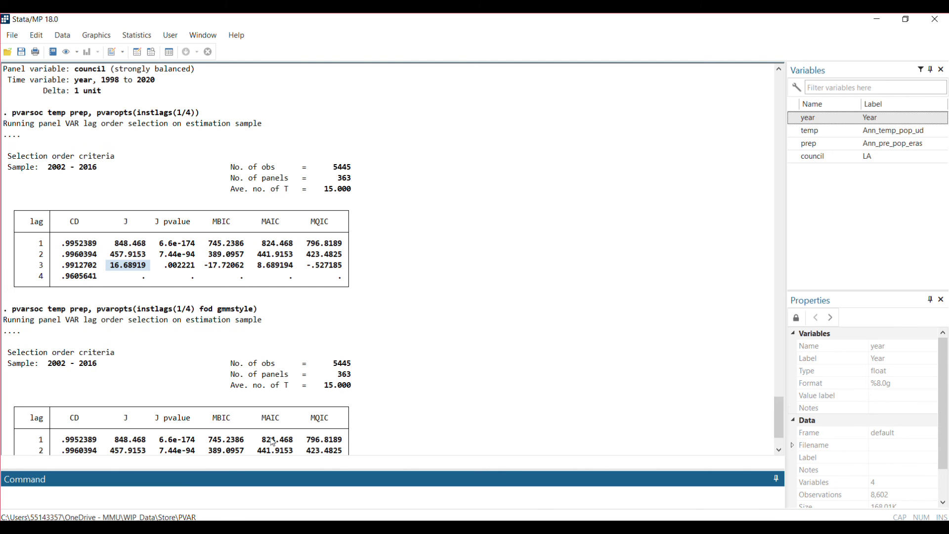